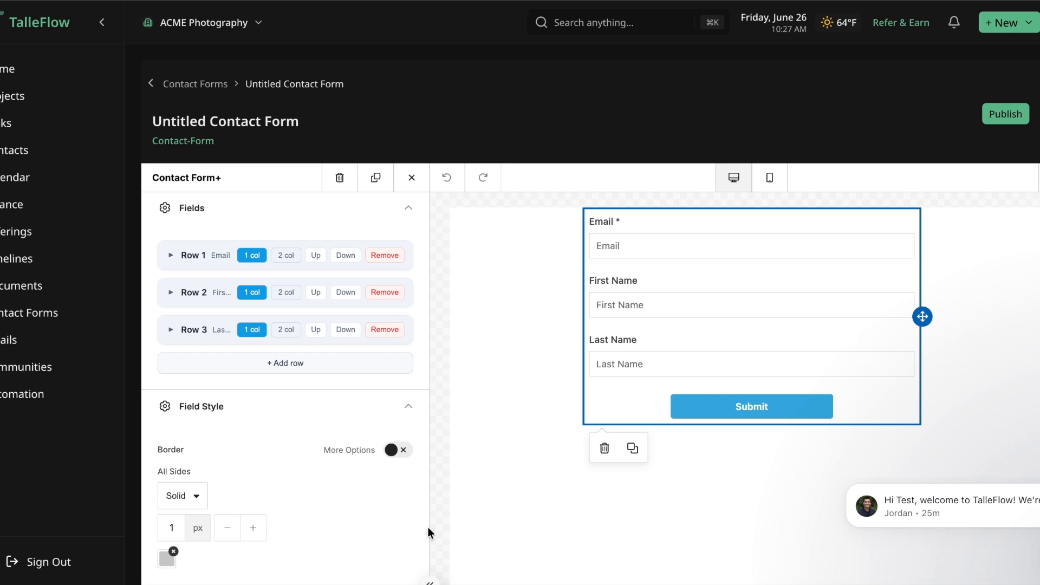
Step: Leave the current form without saving and start a new contact form from scratch
left_click(151, 84)
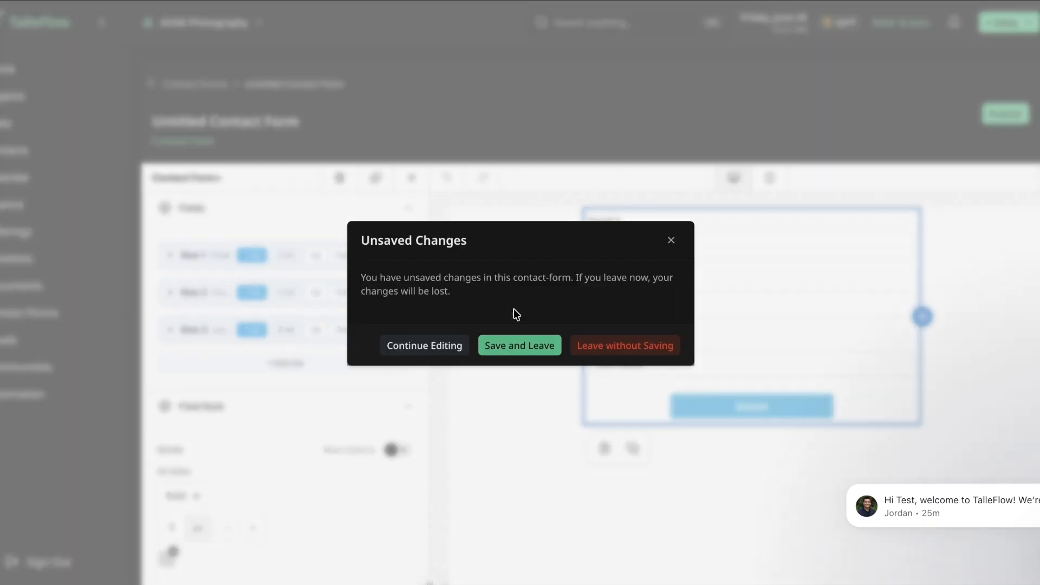
left_click(592, 354)
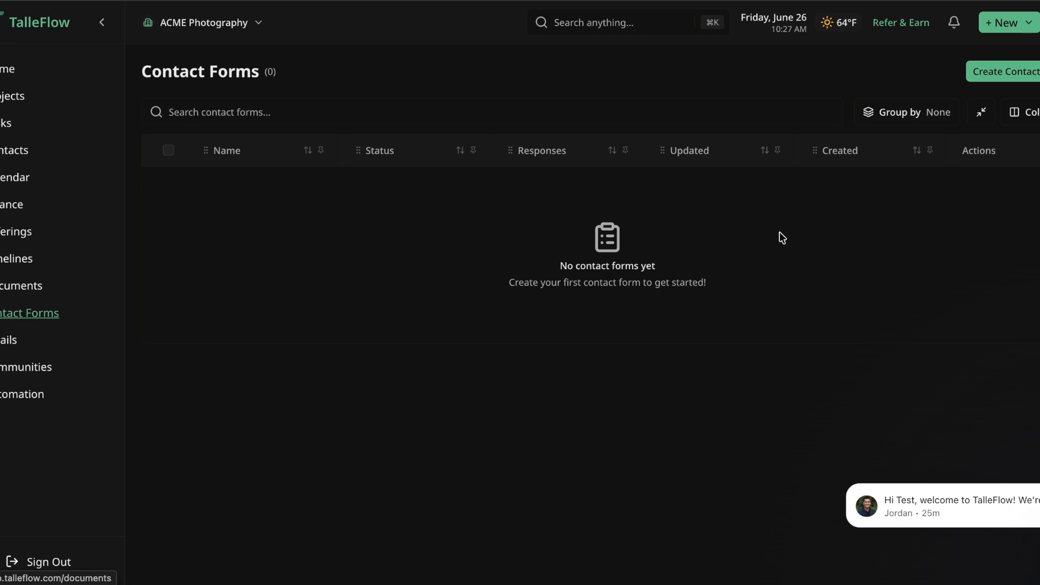
left_click(997, 70)
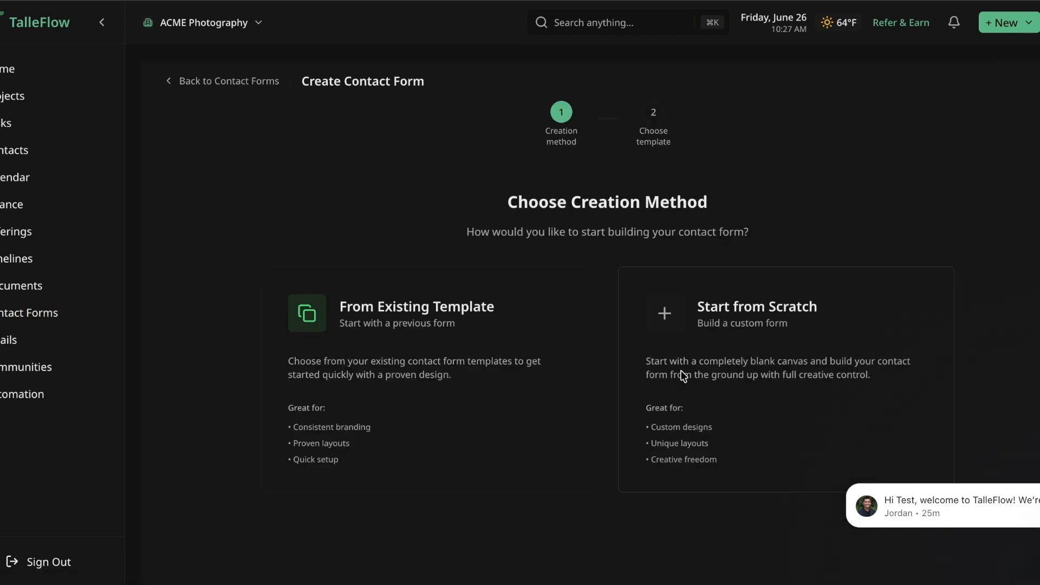
left_click(765, 324)
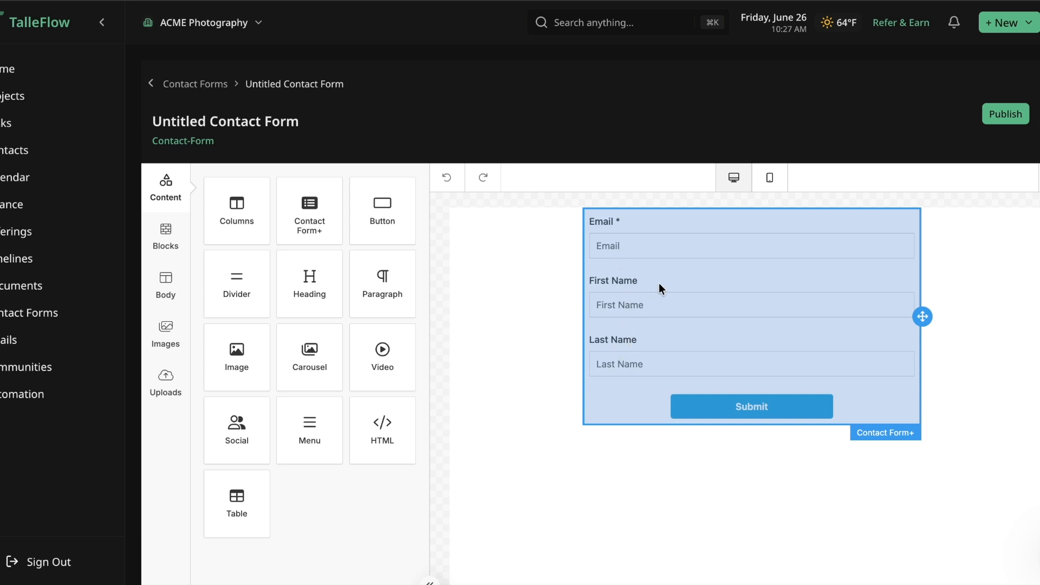
Step: Select the contact form block and collapse the details of its Email, First Name and Last Name rows
left_click(639, 314)
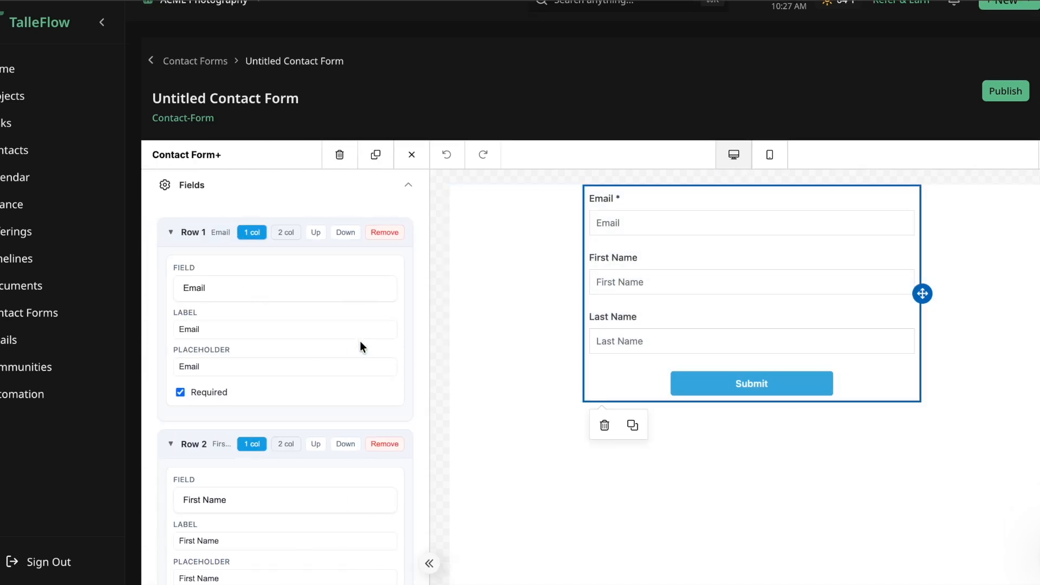
left_click(169, 233)
left_click(169, 271)
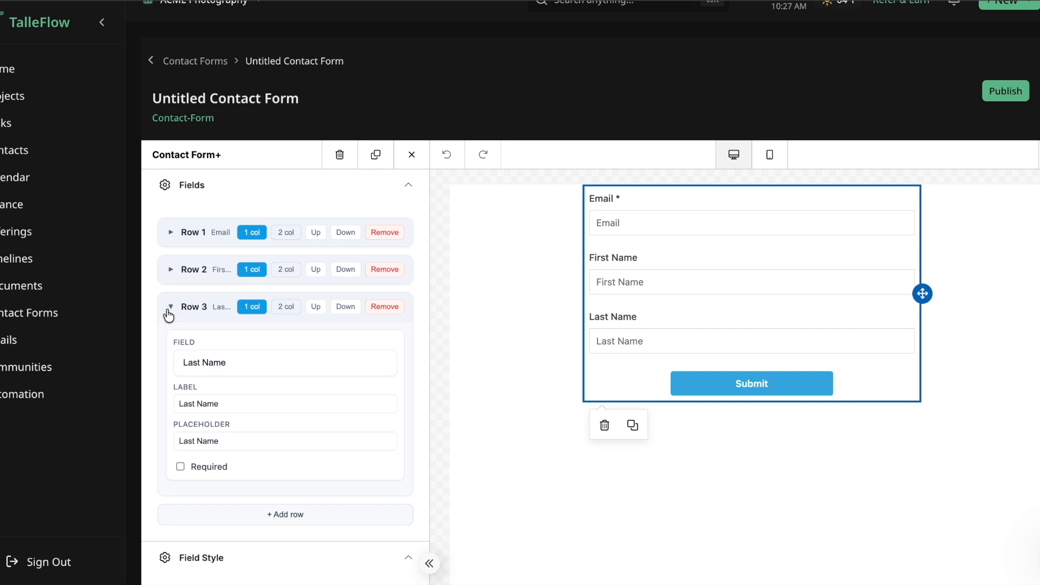
left_click(169, 307)
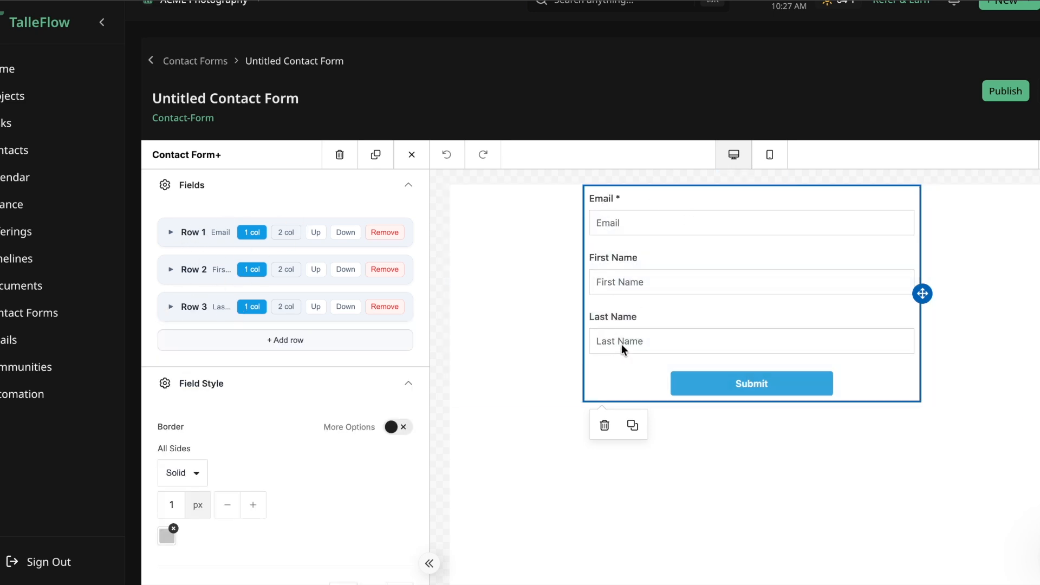
Step: Add a fourth row to the form's fields and split it into two columns
left_click(288, 346)
scroll(282, 427, "down", 1)
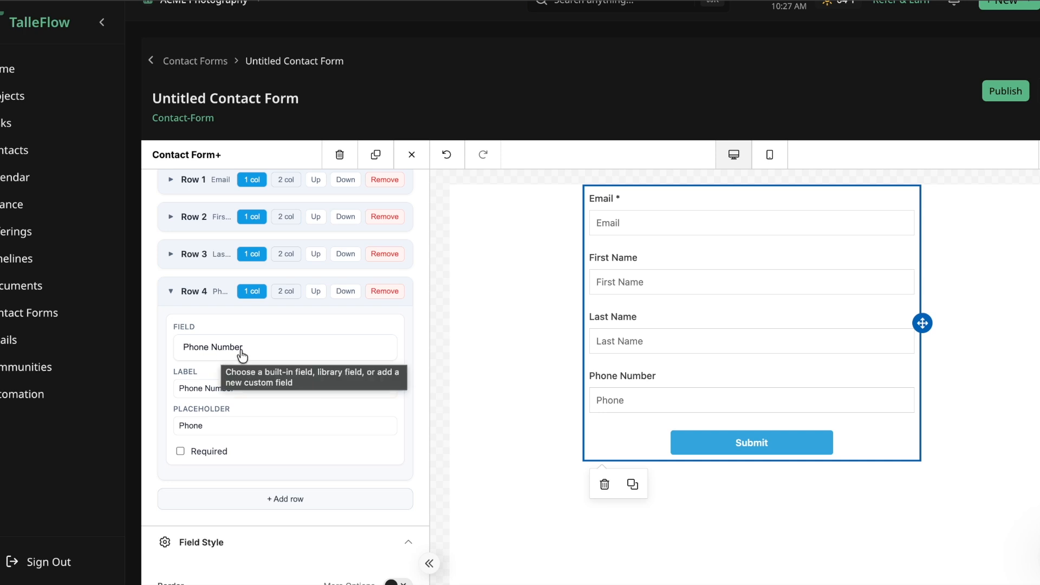
left_click(285, 293)
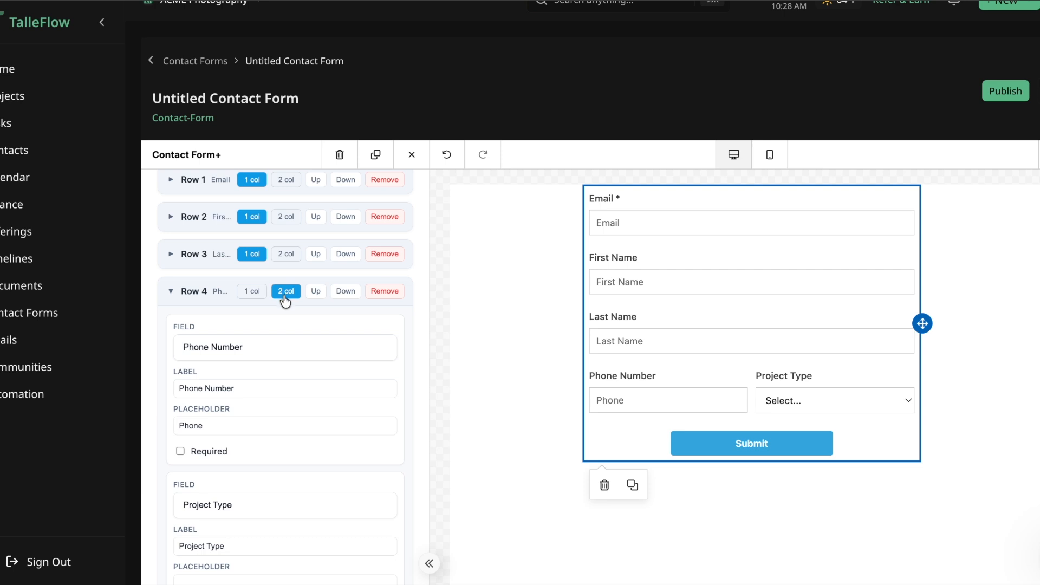
scroll(292, 351, "down", 2)
scroll(293, 352, "down", 1)
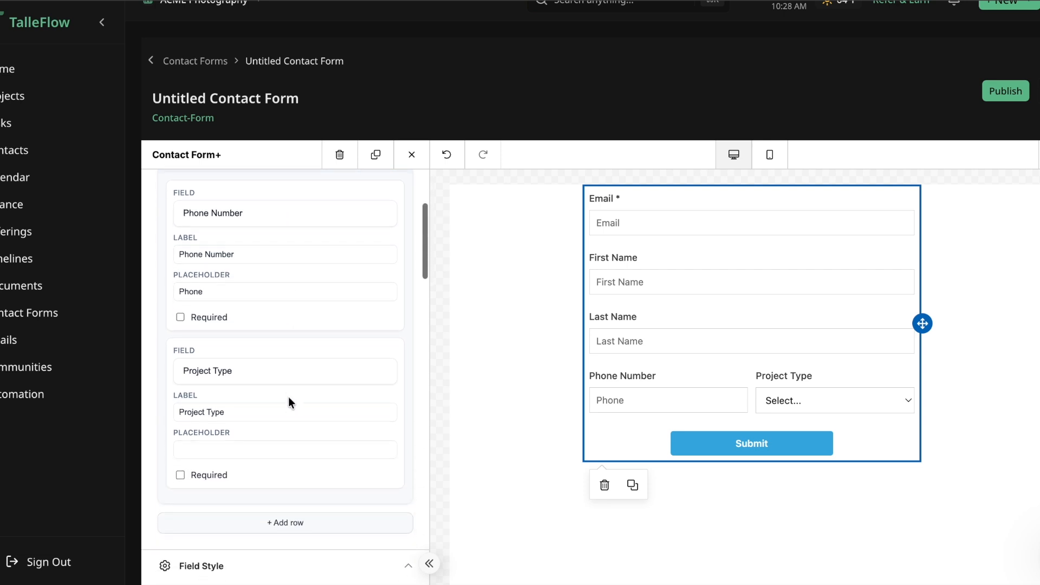
scroll(223, 207, "up", 1)
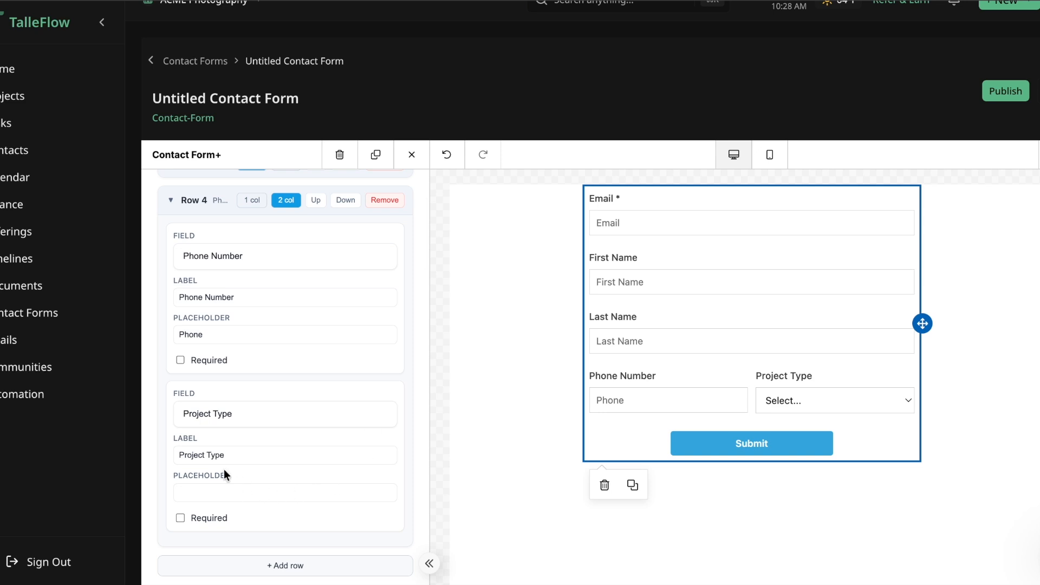
Step: Start a new custom field labelled "Is your event indoor or outdoor?"
left_click(219, 265)
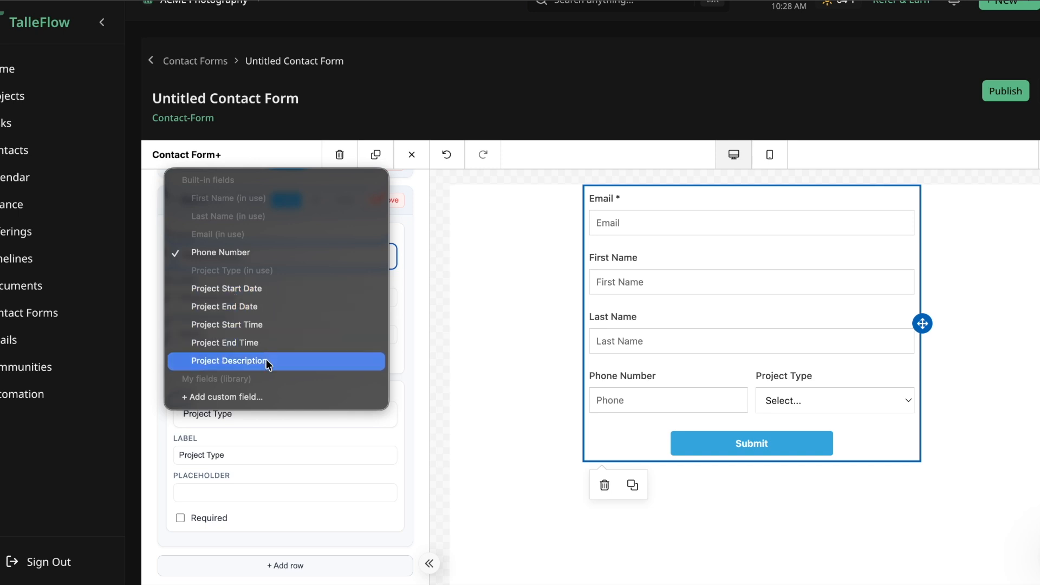
left_click(251, 399)
left_click(545, 336)
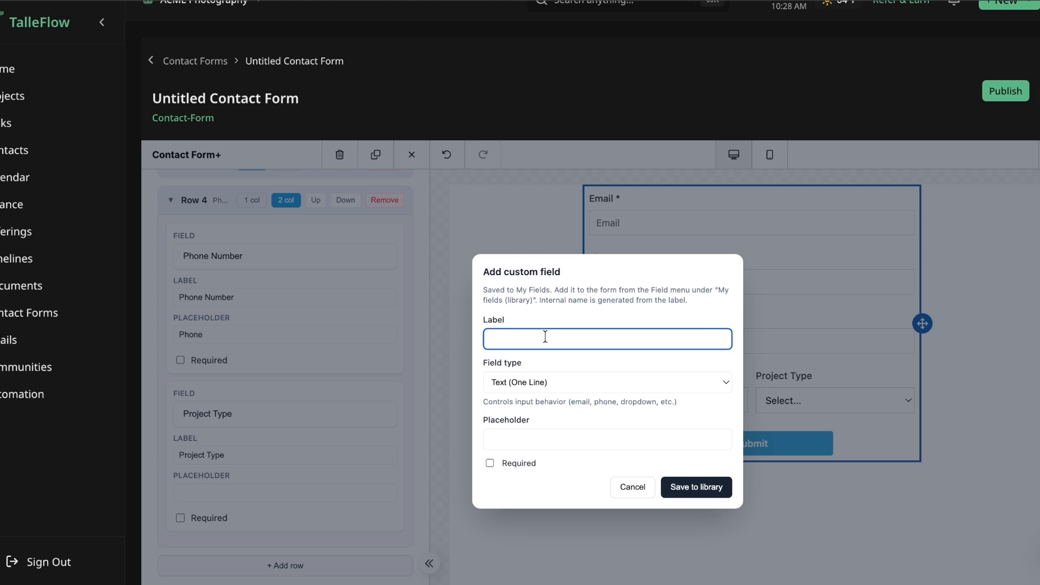
type("Is your event indoor or outdoor?")
Step: Make the custom field a required dropdown with the options Outdoor and Indoor, and save it to the library
left_click(543, 383)
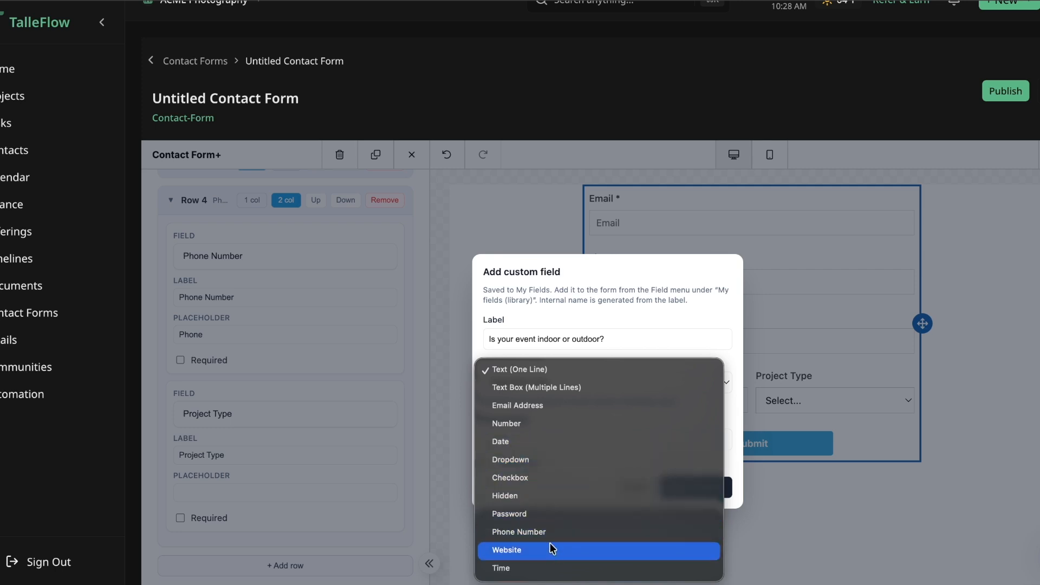
left_click(570, 461)
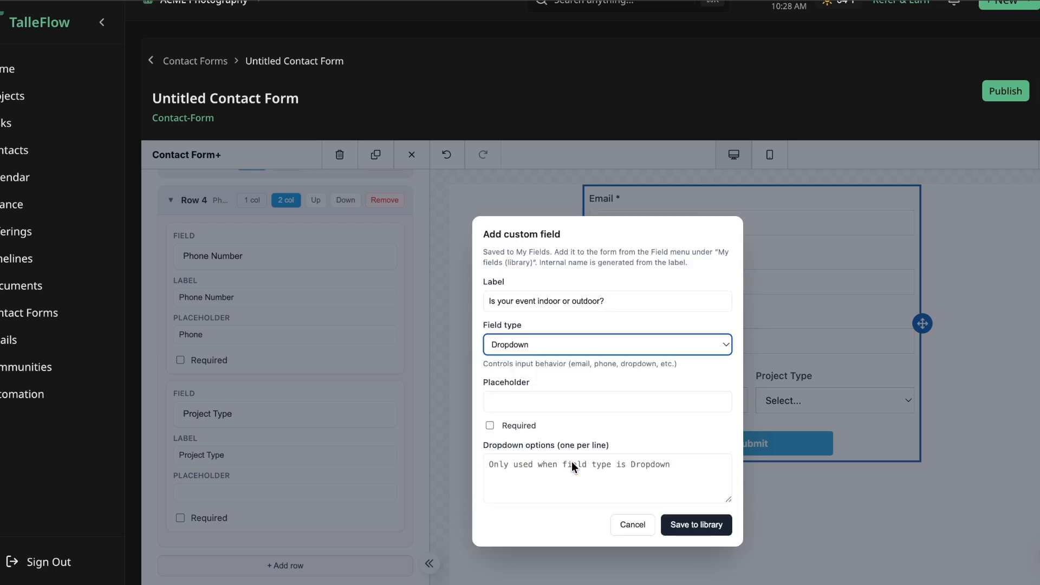
left_click(489, 425)
left_click(504, 469)
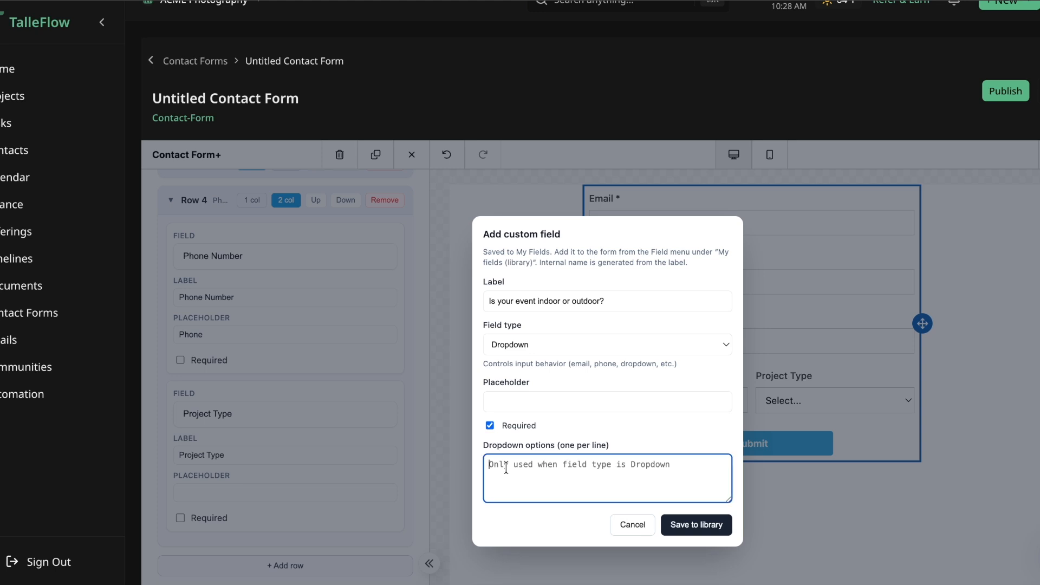
type("Outdoor")
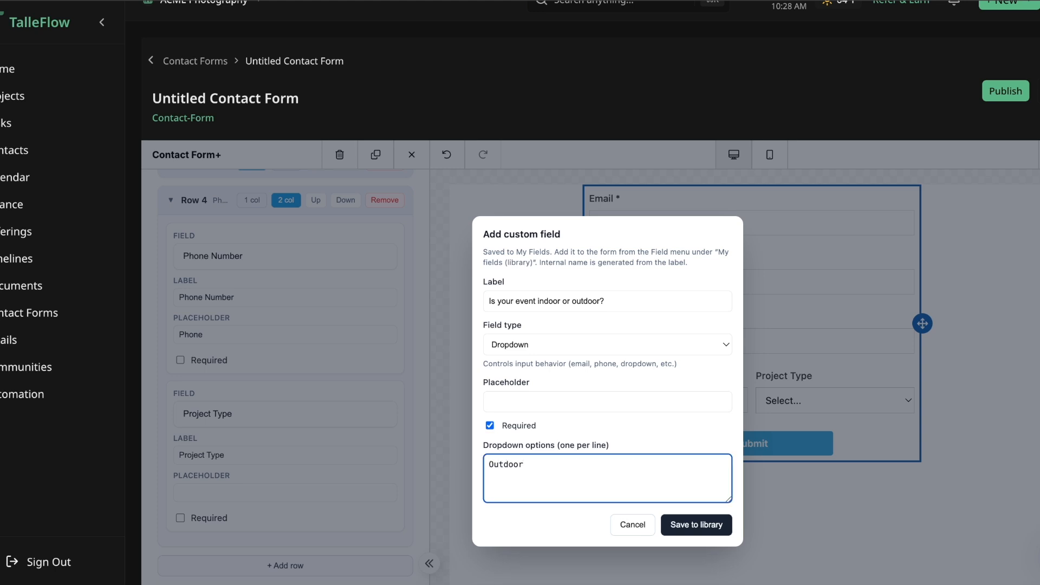
key("Return")
type("Indoor")
left_click(693, 525)
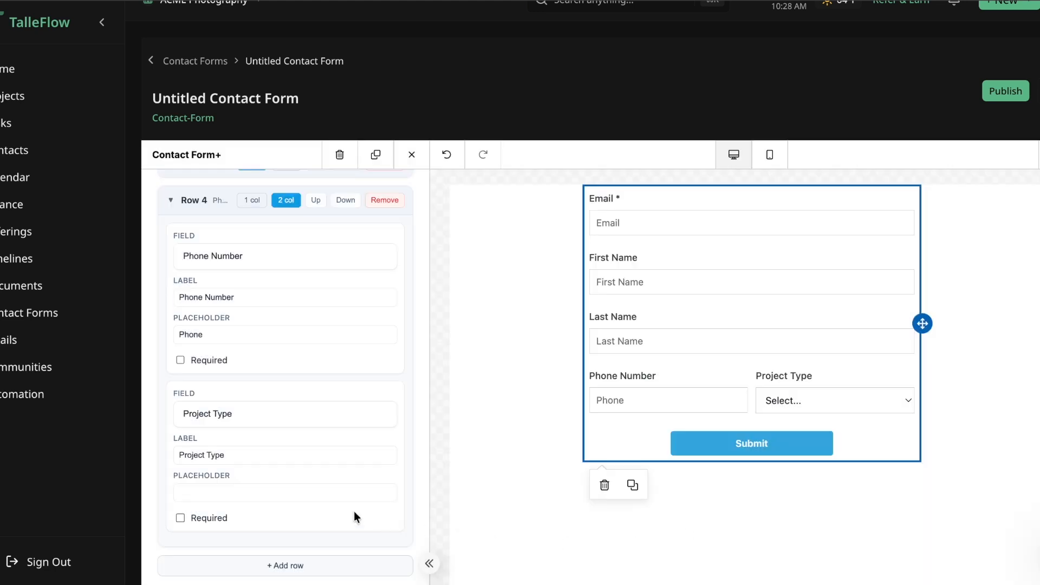
Step: Replace row 4's Project Type field with "Is your event indoor or outdoor?" and check its options in the form preview
left_click(261, 414)
left_click(260, 535)
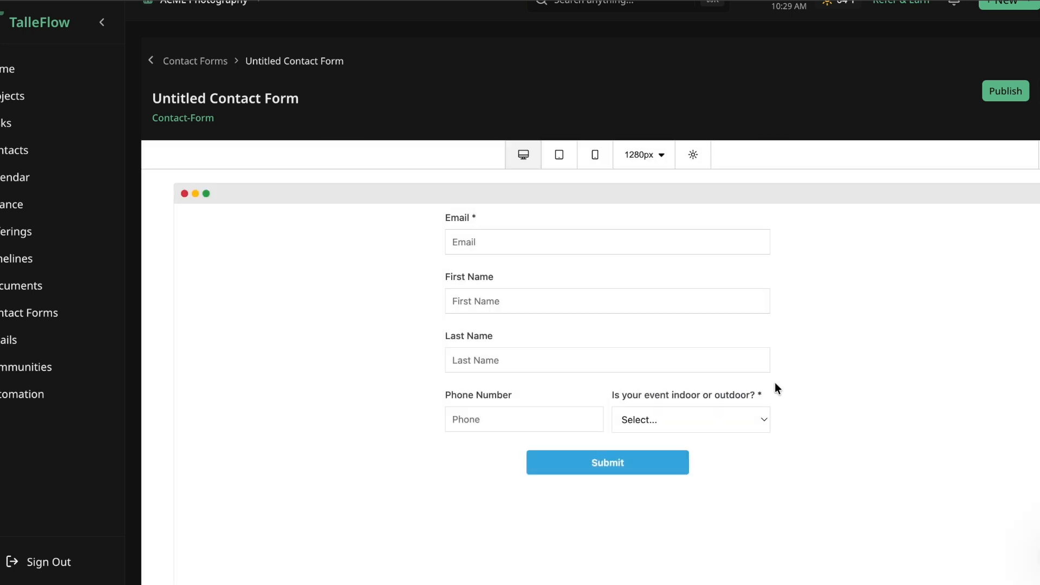
left_click(693, 421)
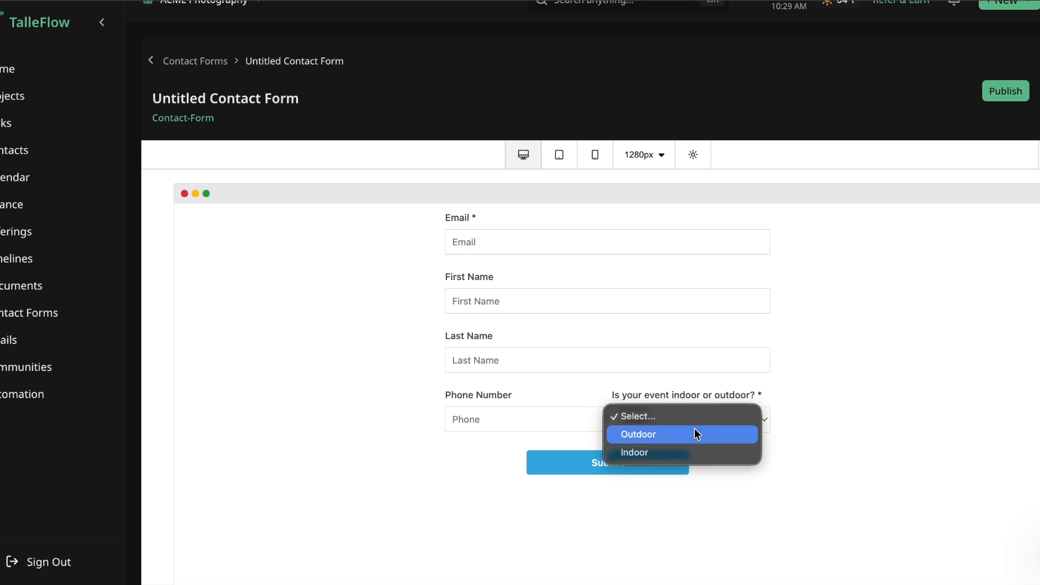
key("Escape")
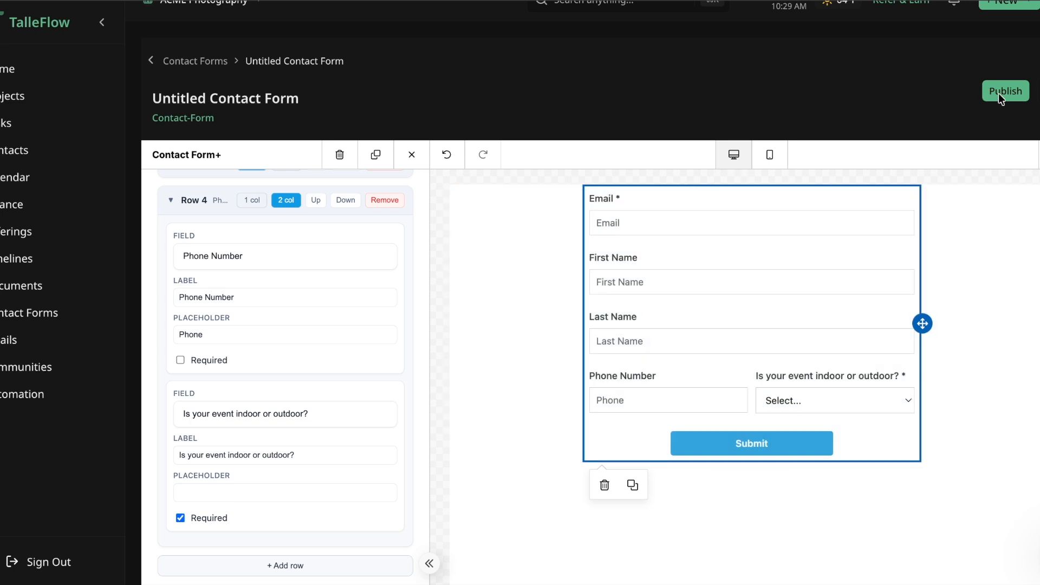
Step: Collapse row 4 and examine the Field Style options, from border and padding to fonts and placeholder alignment
scroll(352, 269, "down", 2)
scroll(353, 263, "up", 3)
left_click(409, 188)
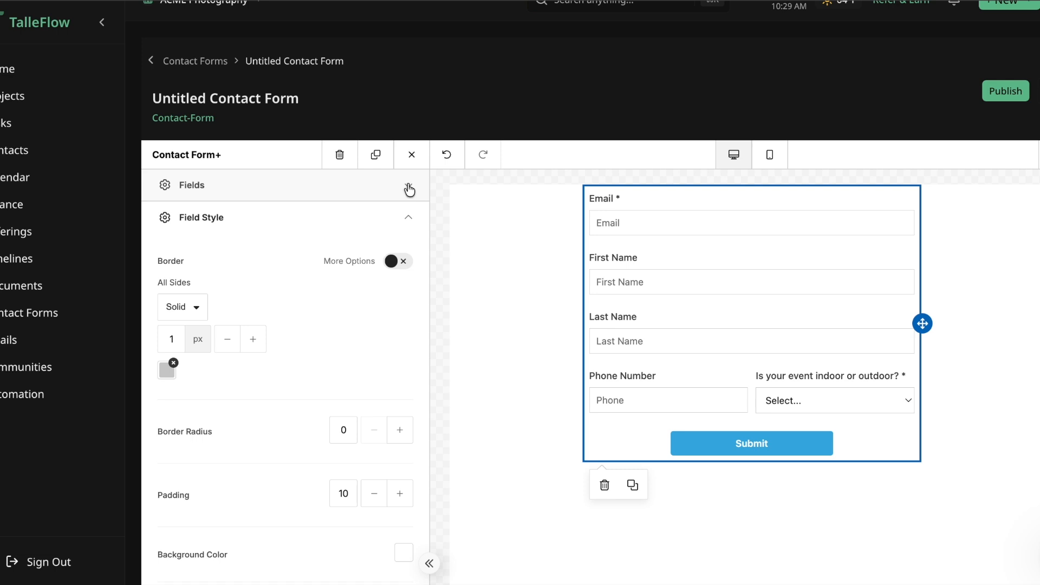
left_click(409, 188)
scroll(294, 325, "down", 3)
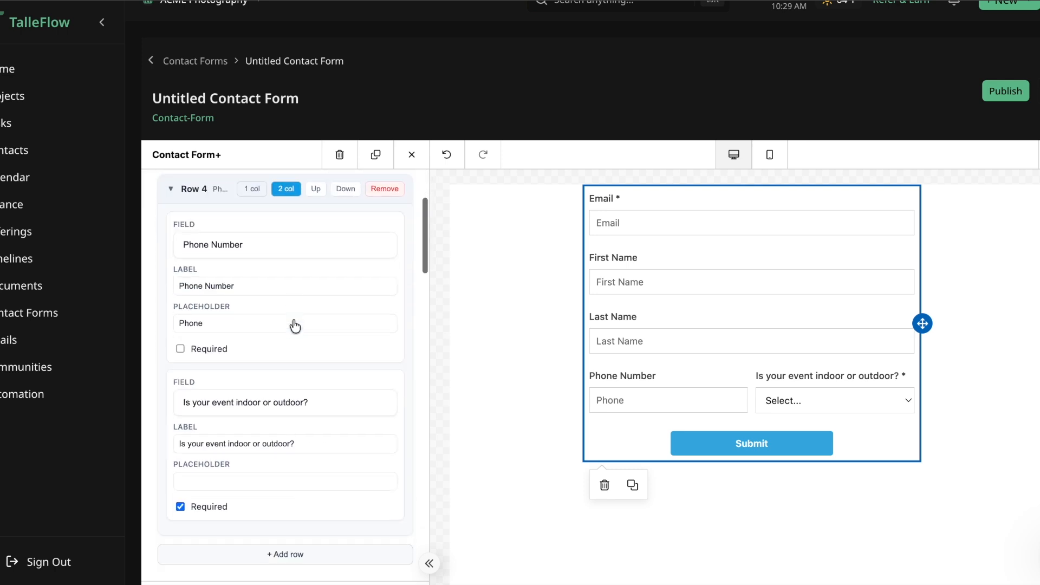
left_click(176, 199)
scroll(325, 304, "down", 1)
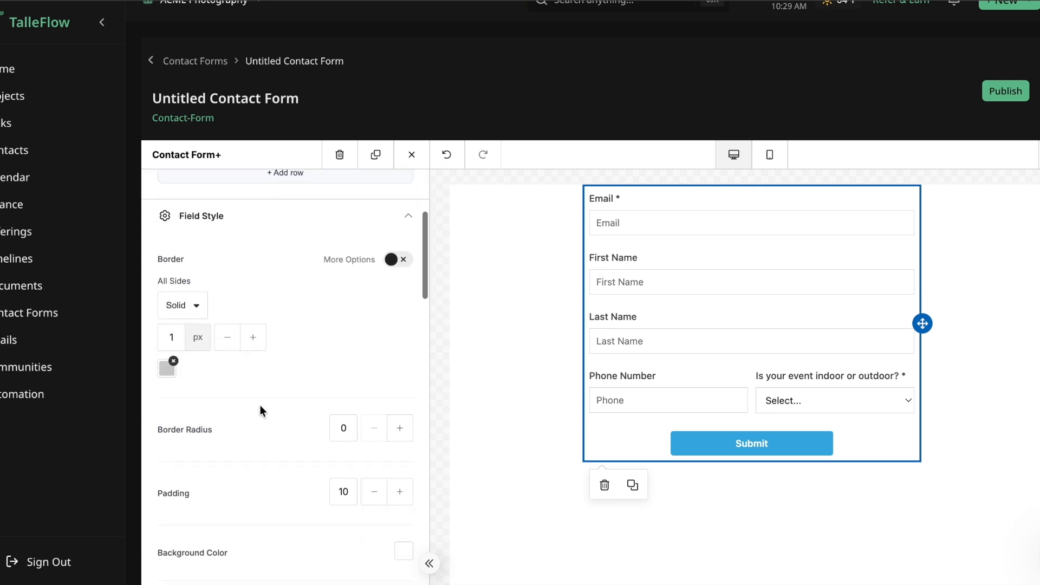
scroll(260, 406, "down", 1)
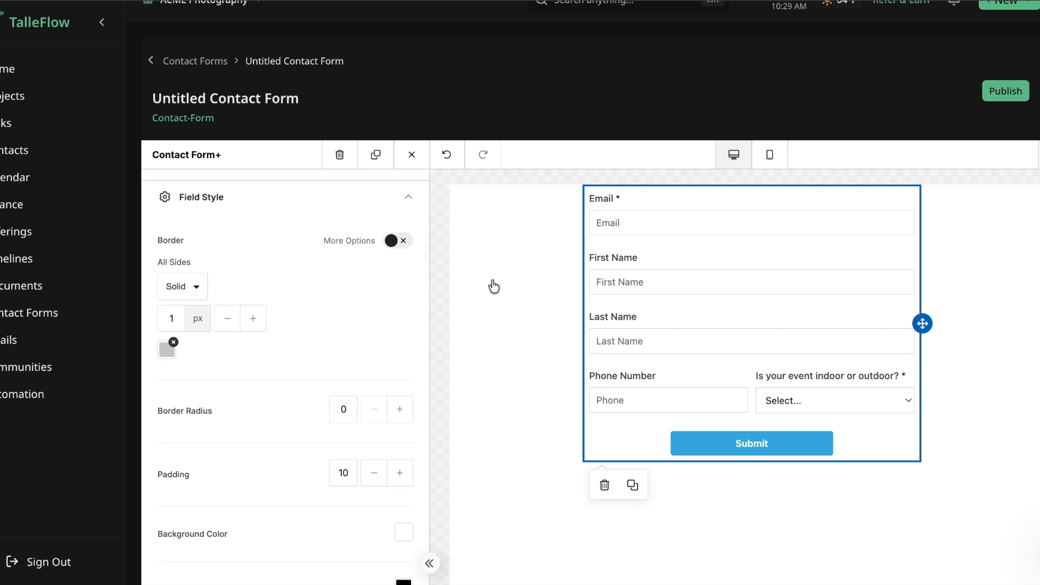
scroll(257, 404, "down", 5)
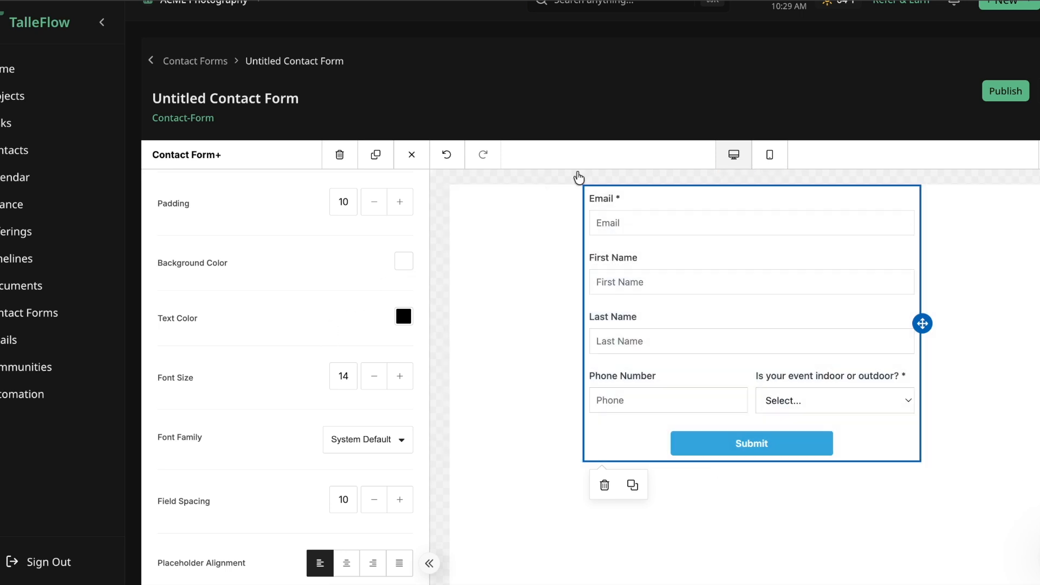
Step: Set the content width of the form's body to 700 px
left_click(503, 316)
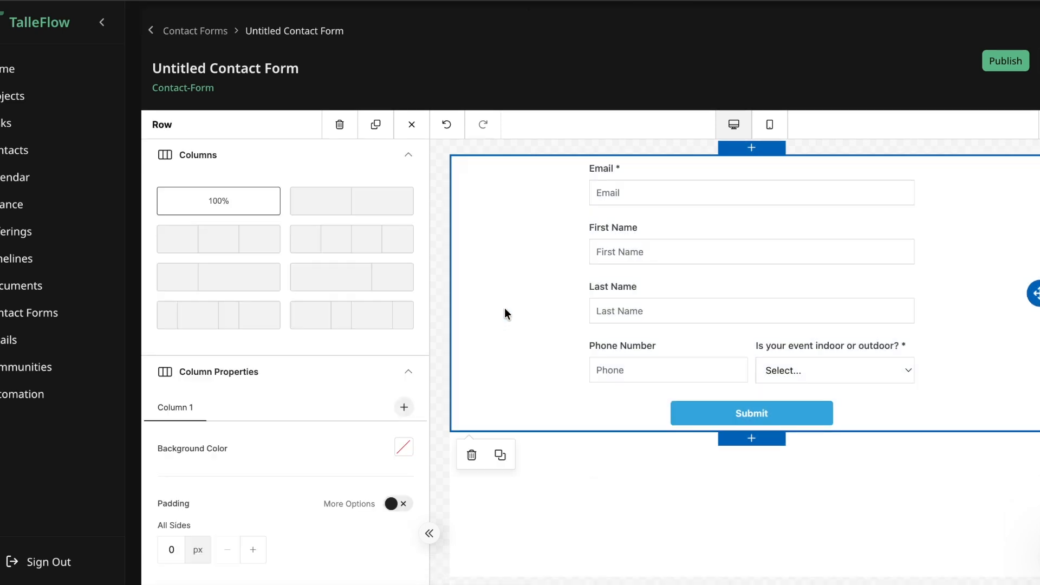
left_click(412, 124)
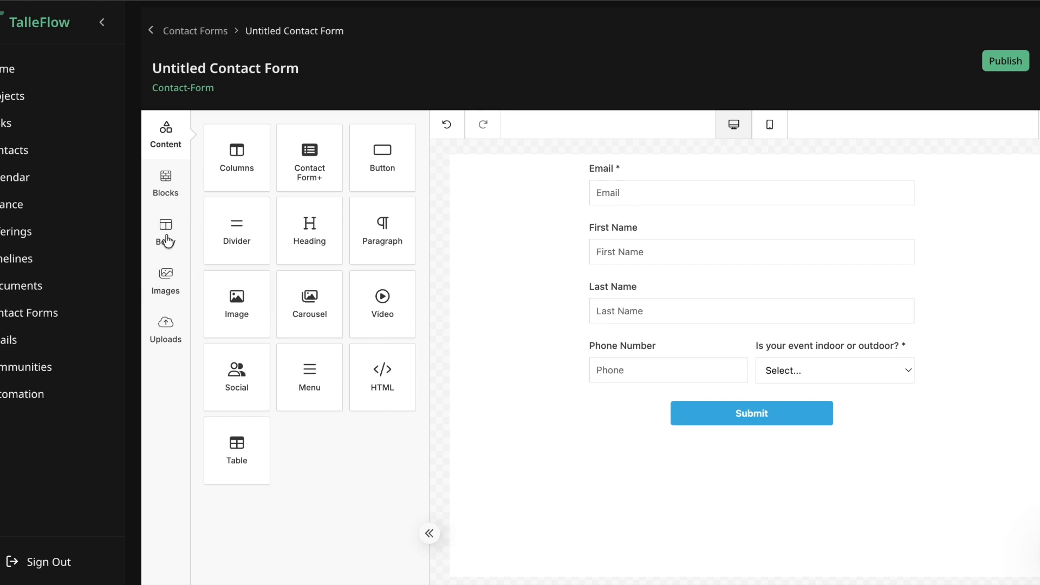
left_click(166, 238)
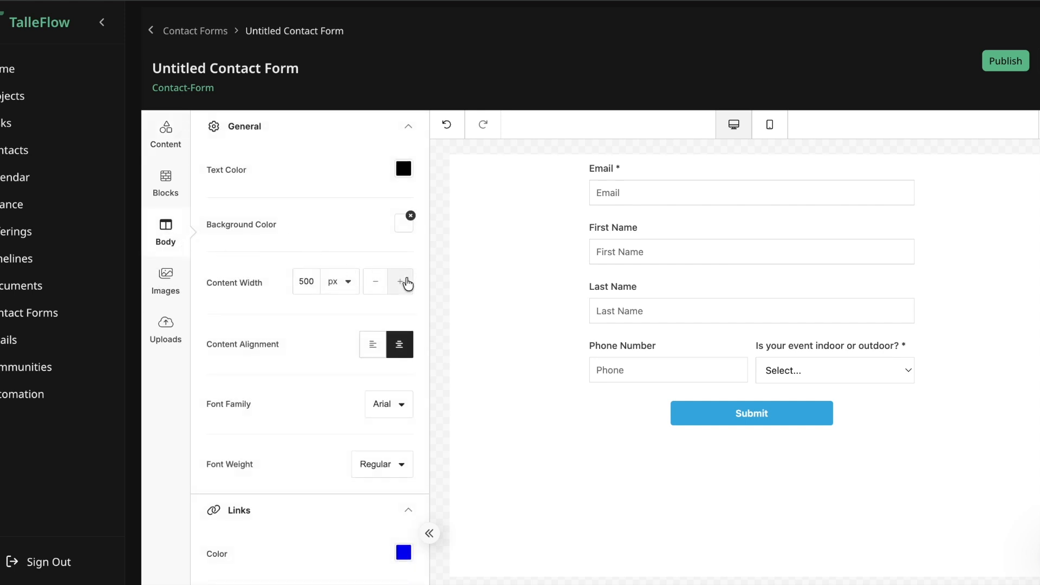
left_click(401, 281)
left_click(401, 282)
left_click(401, 282)
left_click(401, 282)
left_click(401, 282)
left_click(400, 282)
left_click(400, 281)
triple_click(406, 282)
double_click(406, 282)
triple_click(406, 281)
double_click(406, 281)
double_click(401, 282)
left_click(401, 282)
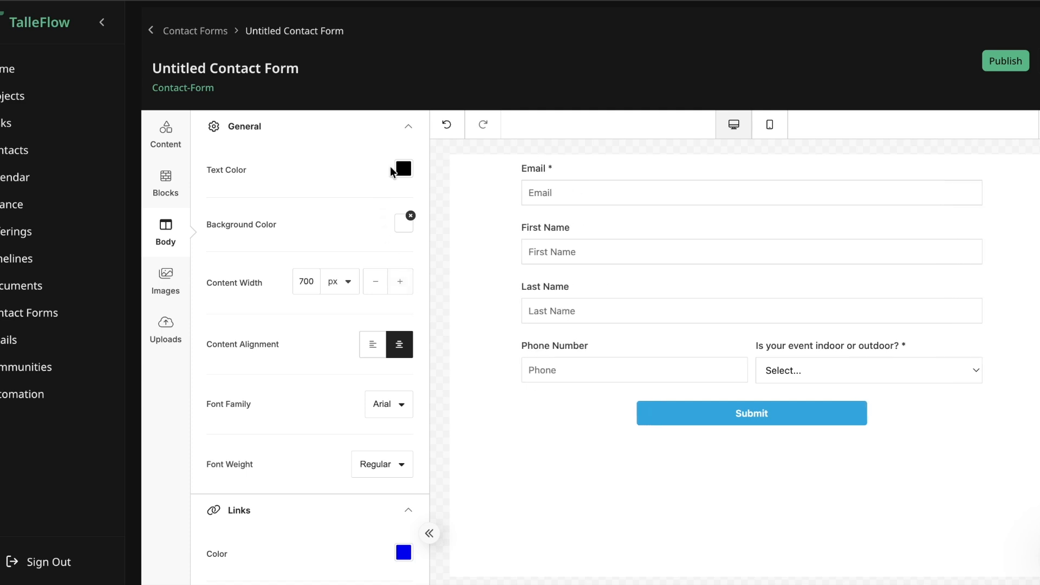
Step: Try a dark red (9D3131) background color on the form's body and set it back to white (FFFFFF)
left_click(404, 224)
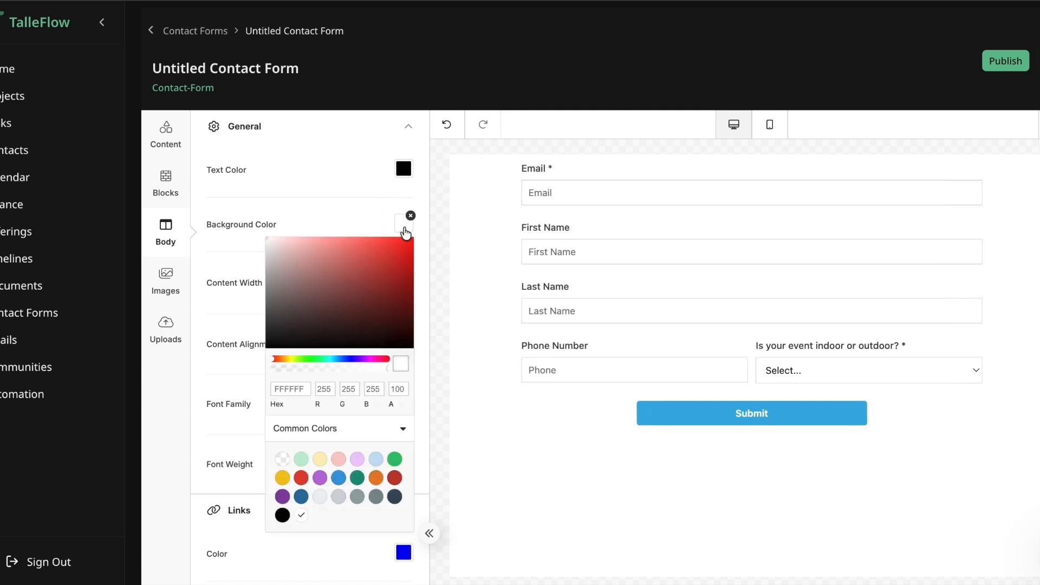
left_click(367, 282)
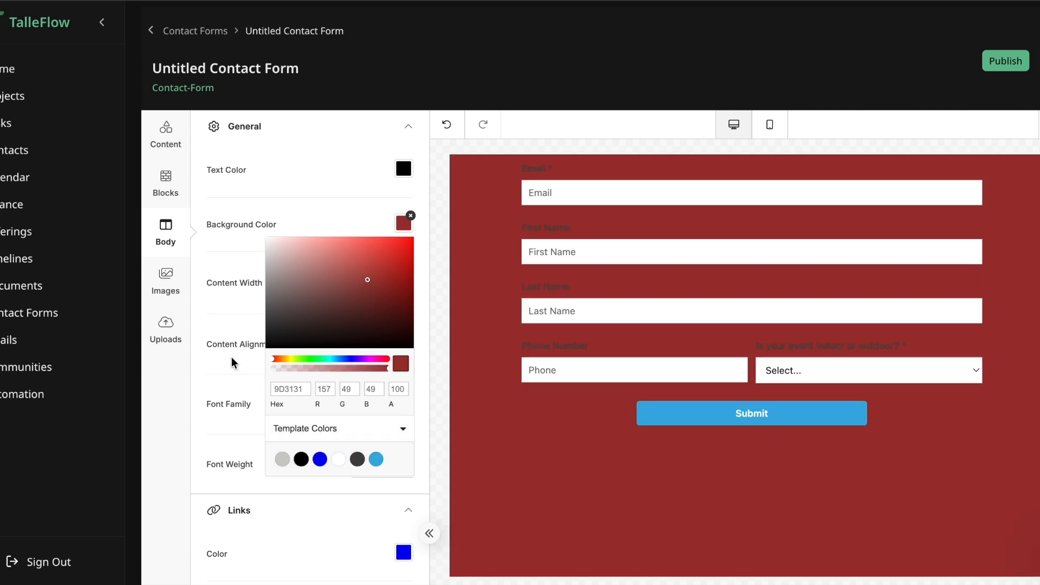
left_click(271, 245)
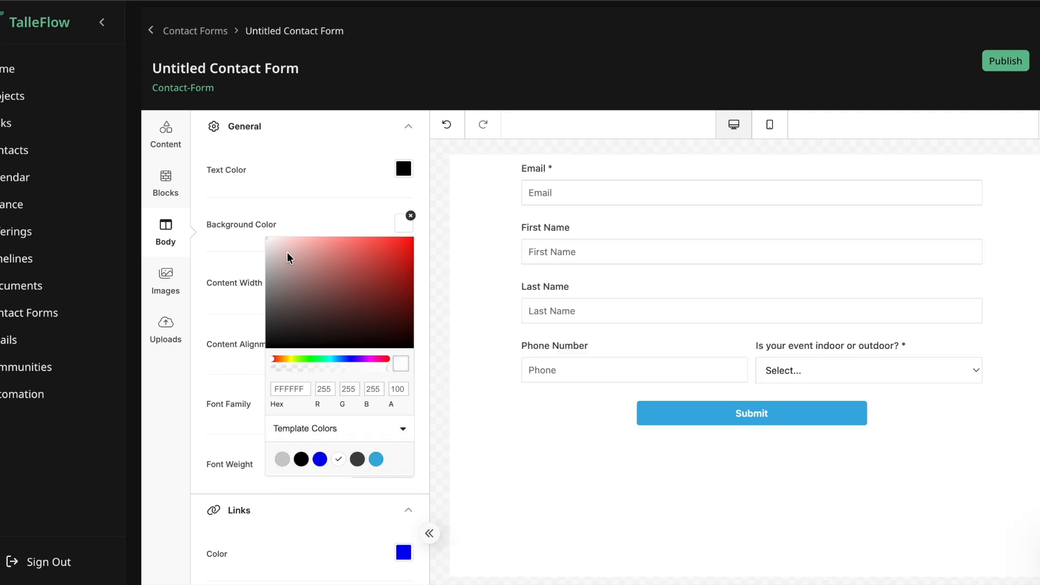
left_click(329, 174)
Step: Change the contact form's submit button text to "Lets Go!"
left_click(537, 310)
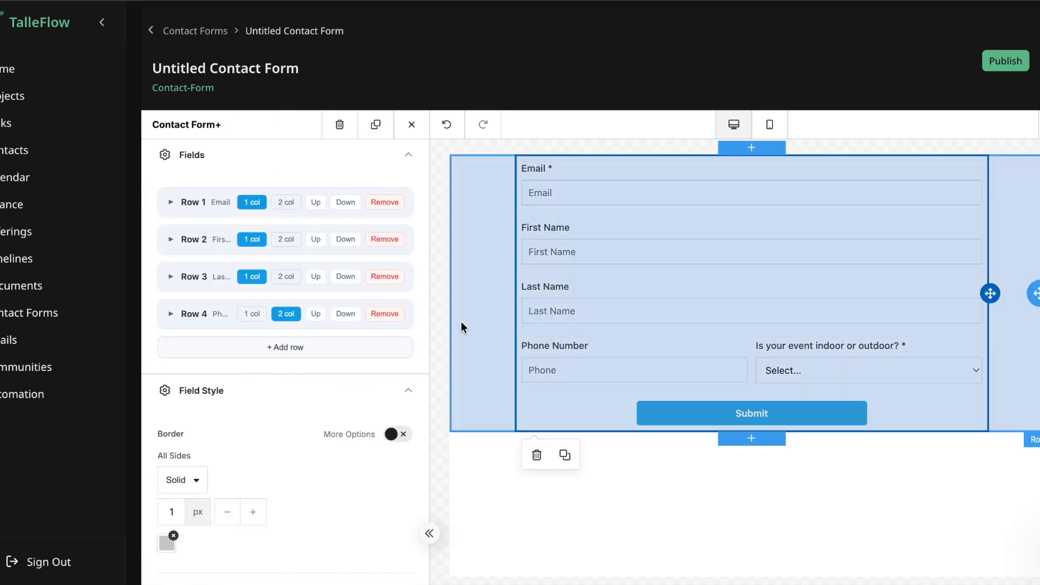
scroll(320, 468, "down", 4)
scroll(321, 473, "down", 10)
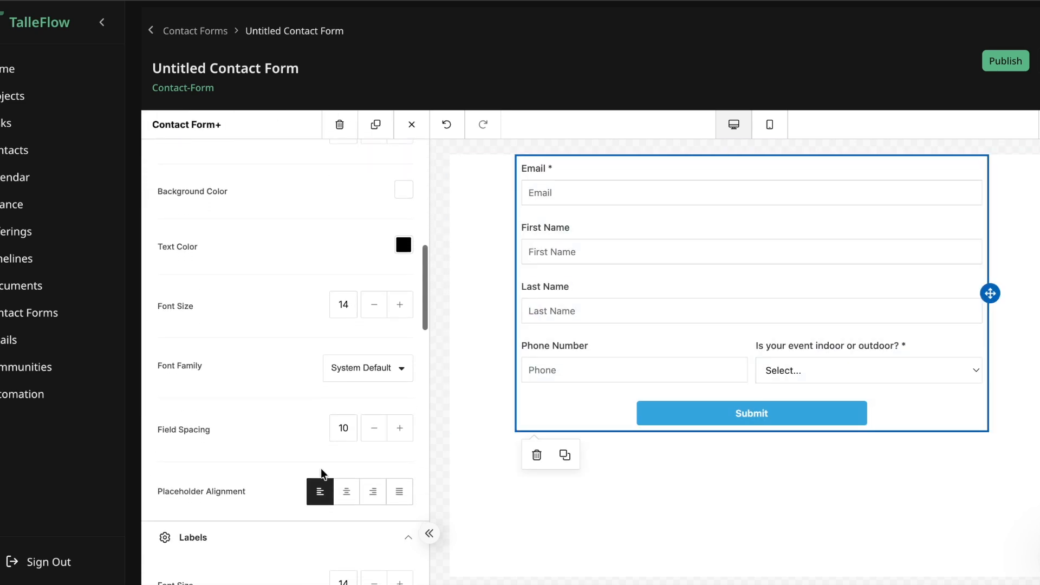
scroll(320, 469, "down", 3)
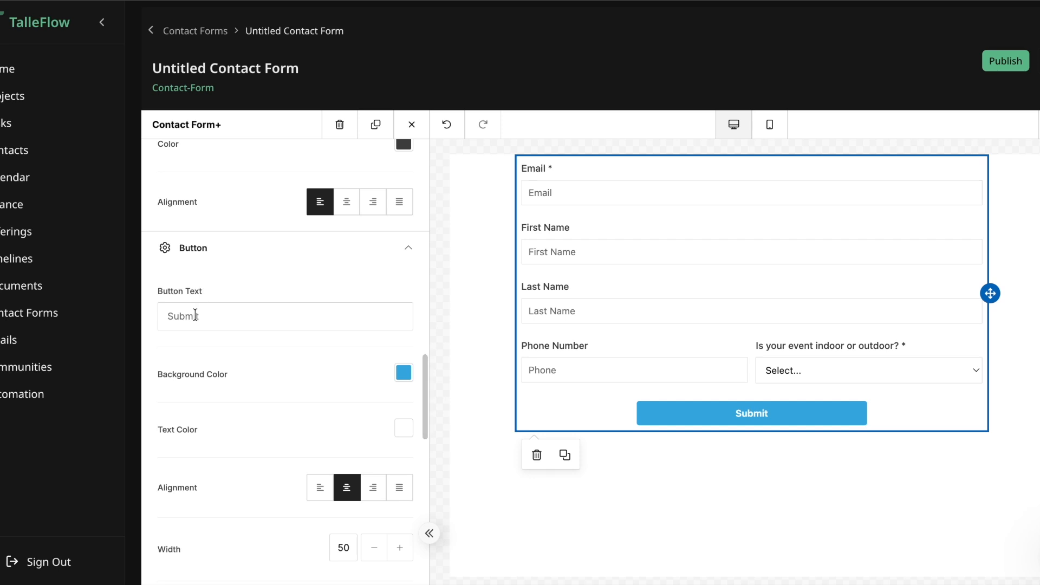
left_click(225, 318)
double_click(248, 314)
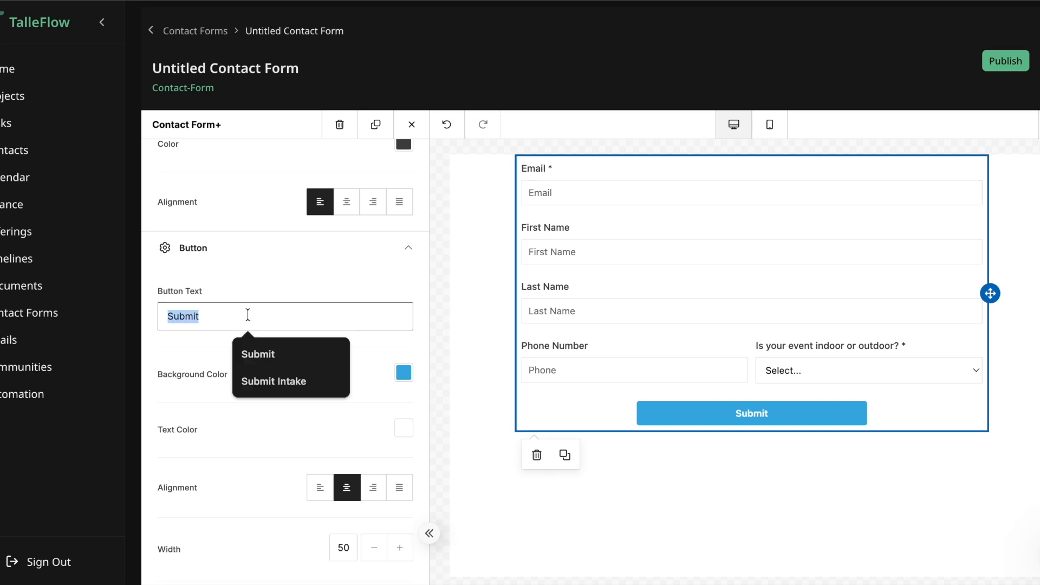
type("Lets Go!")
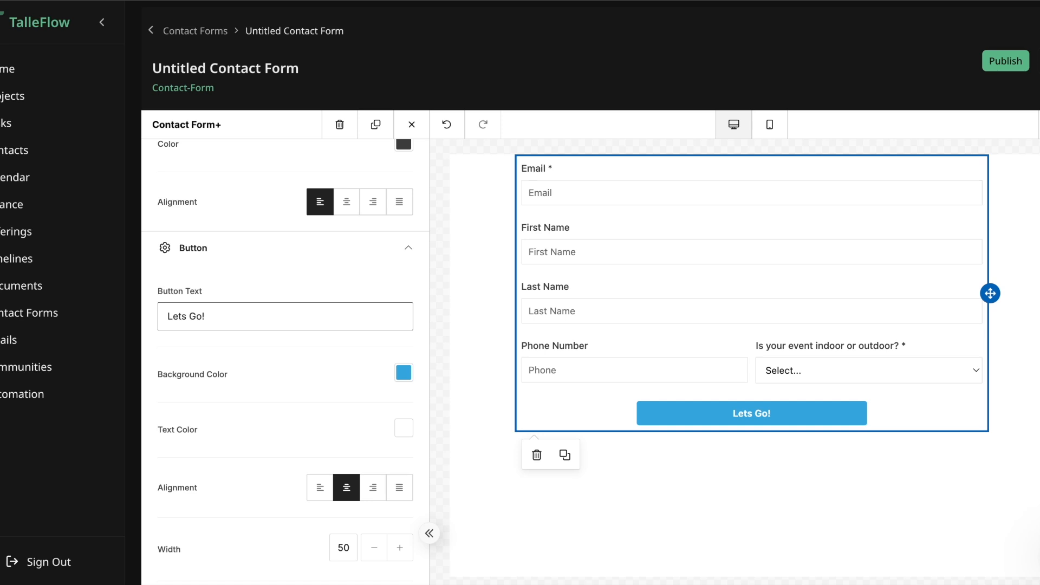
Step: Set the submit button's background color to pinkish red (E03A6F)
left_click(404, 373)
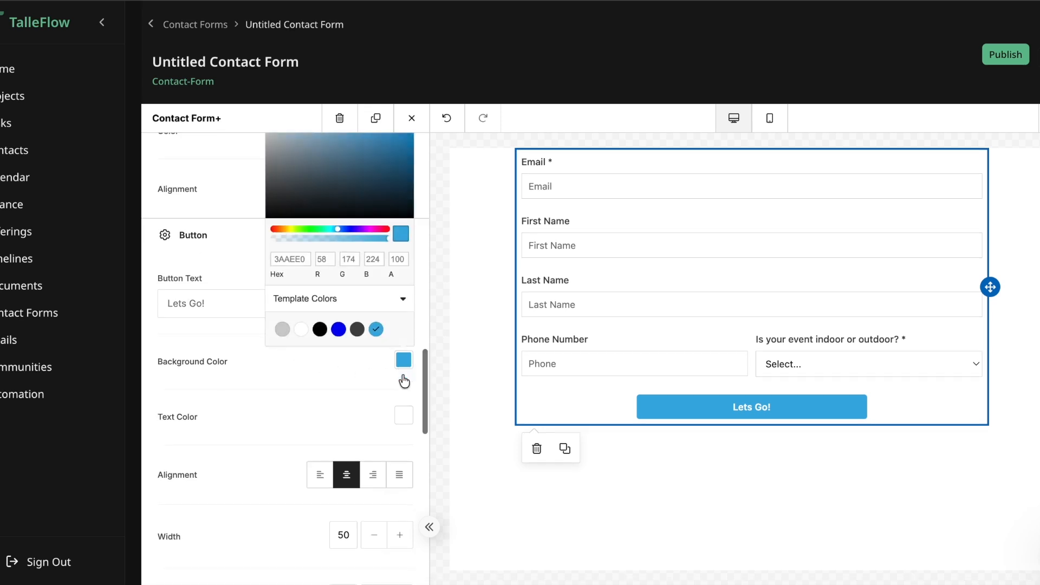
left_click(382, 228)
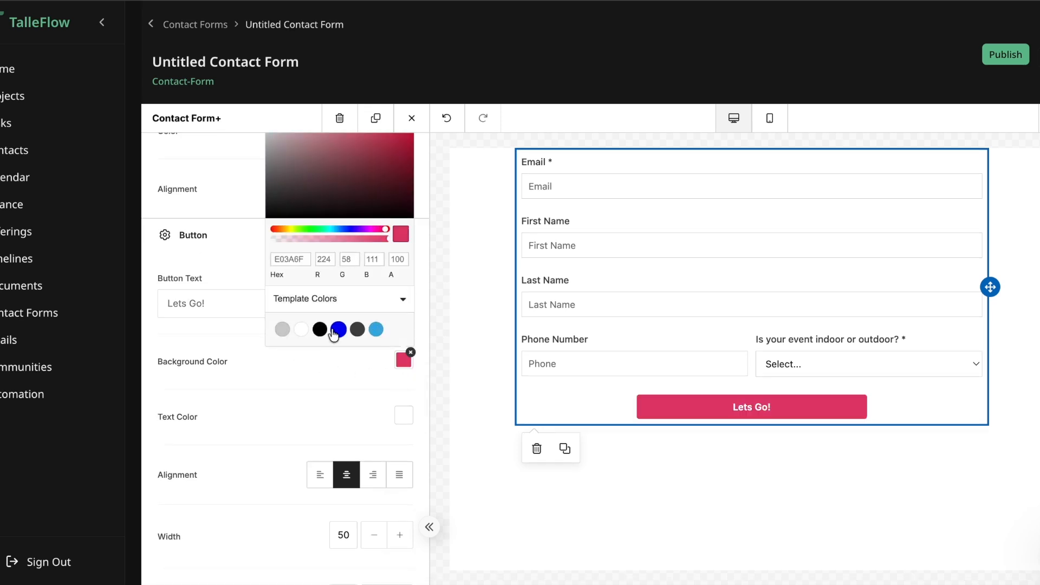
left_click(318, 390)
Step: Try left alignment on the submit button and set it back to centered
scroll(296, 476, "down", 2)
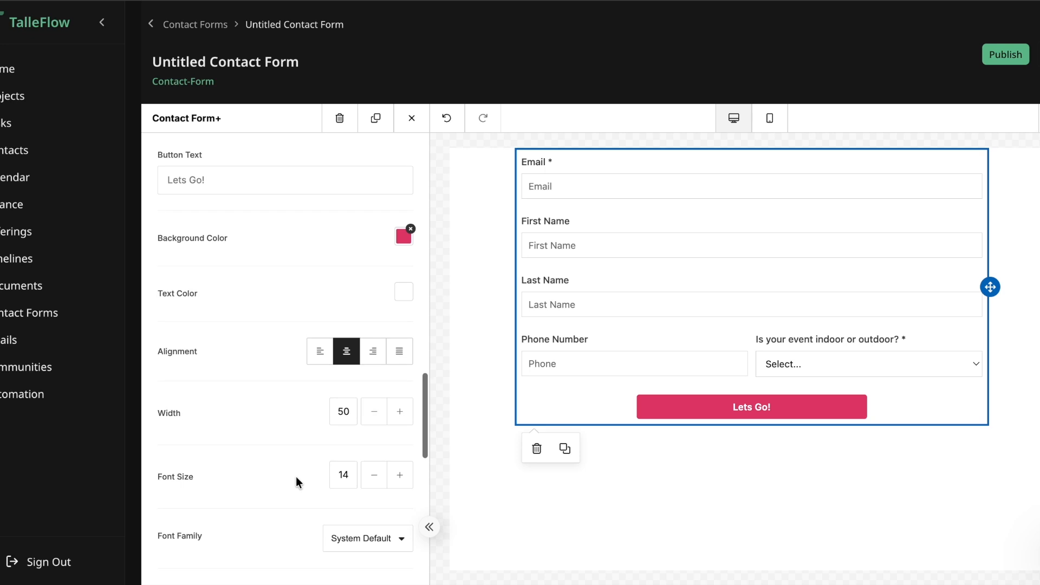
left_click(320, 351)
left_click(347, 350)
Step: Examine the form's remaining settings, from button font and padding to width, custom fields and container padding
scroll(276, 471, "down", 5)
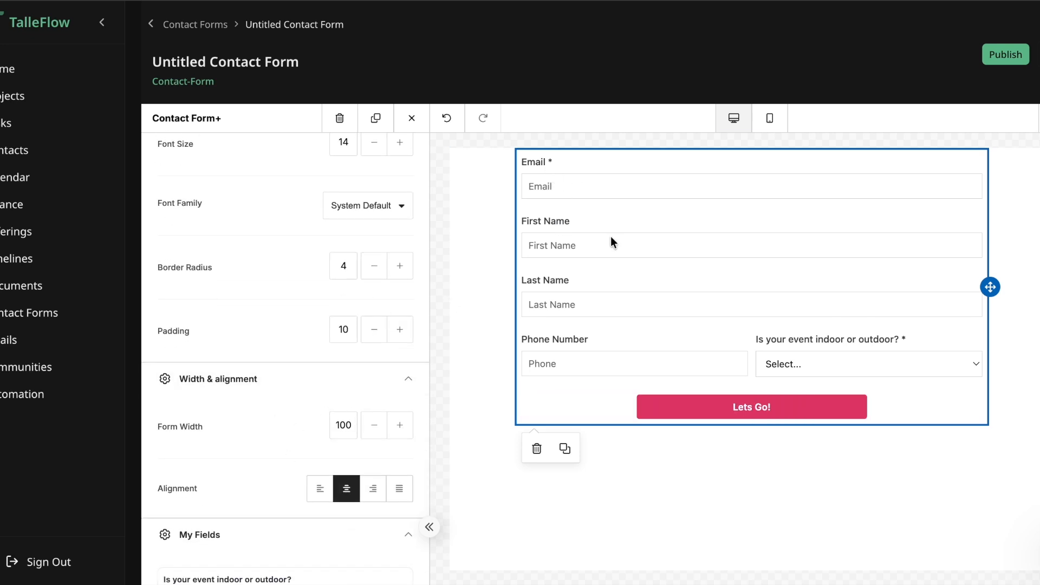
scroll(329, 457, "down", 4)
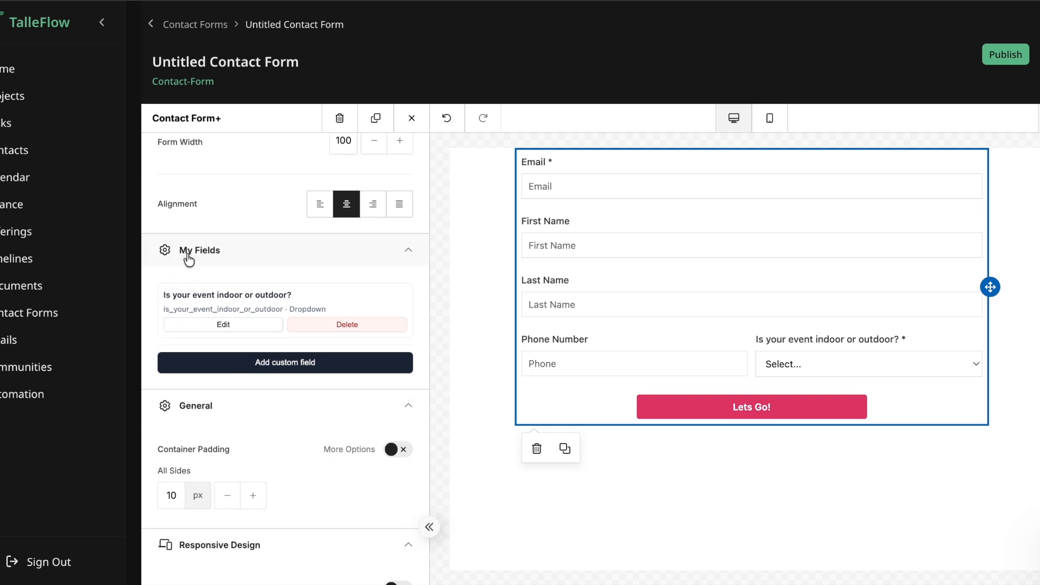
left_click_drag(163, 294, 303, 299)
left_click(328, 384)
scroll(325, 423, "down", 1)
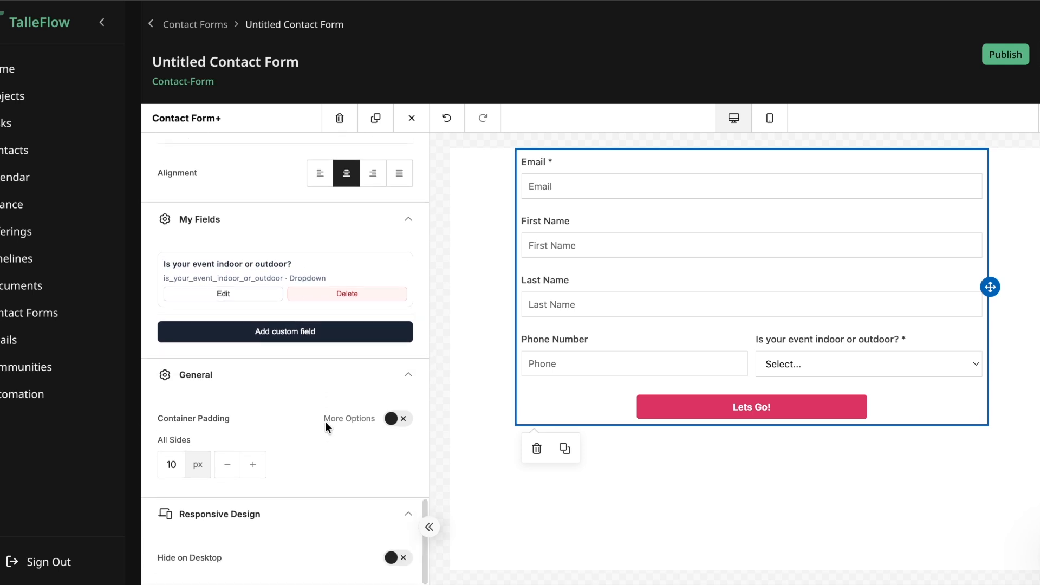
Step: Preview the form's mobile layout and return to the desktop view
scroll(326, 423, "up", 5)
left_click(769, 120)
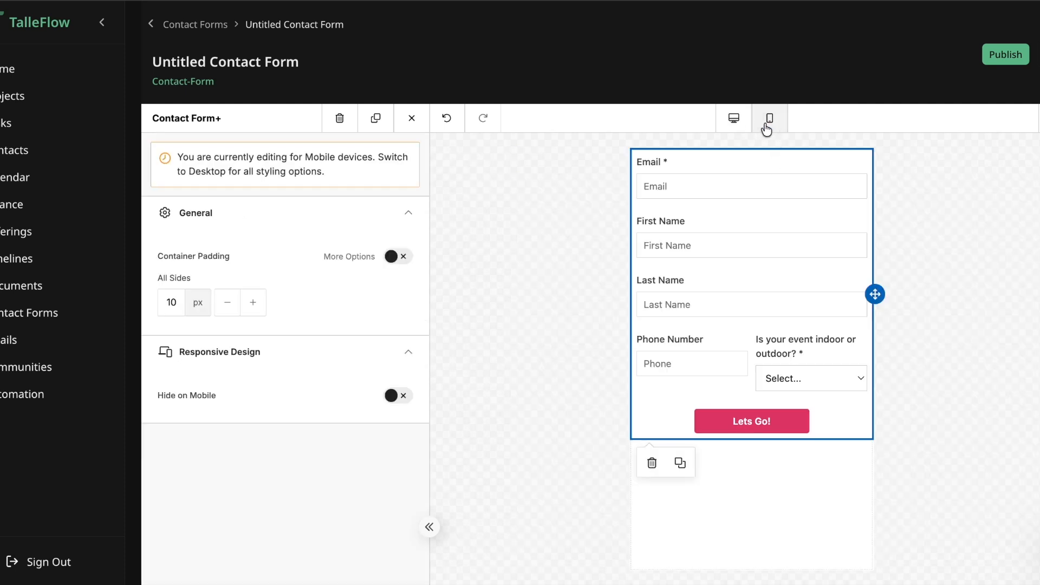
left_click(736, 119)
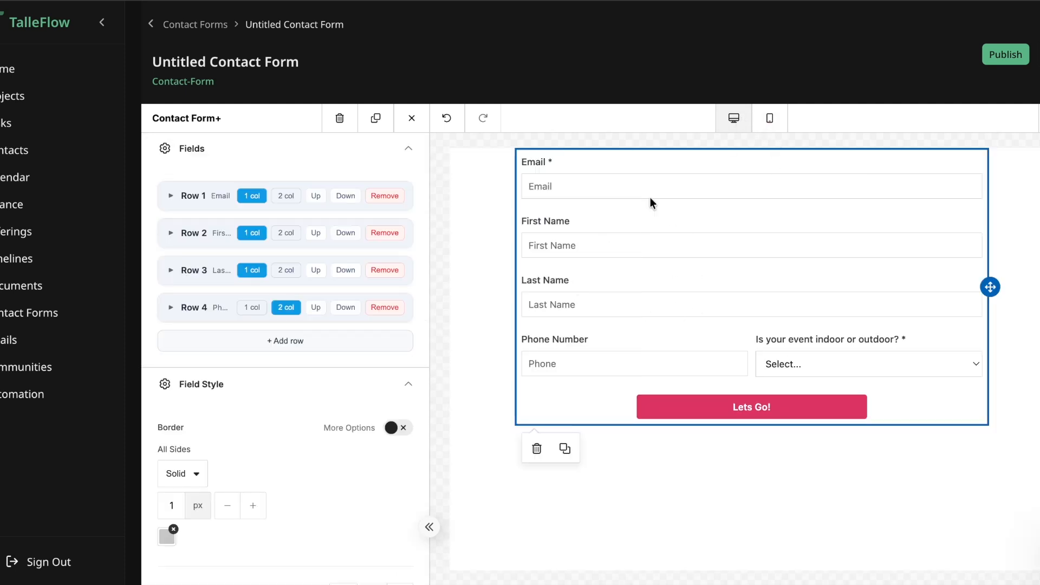
Step: Rename the form as "Website Lead Form" and publish it
scroll(785, 286, "up", 3)
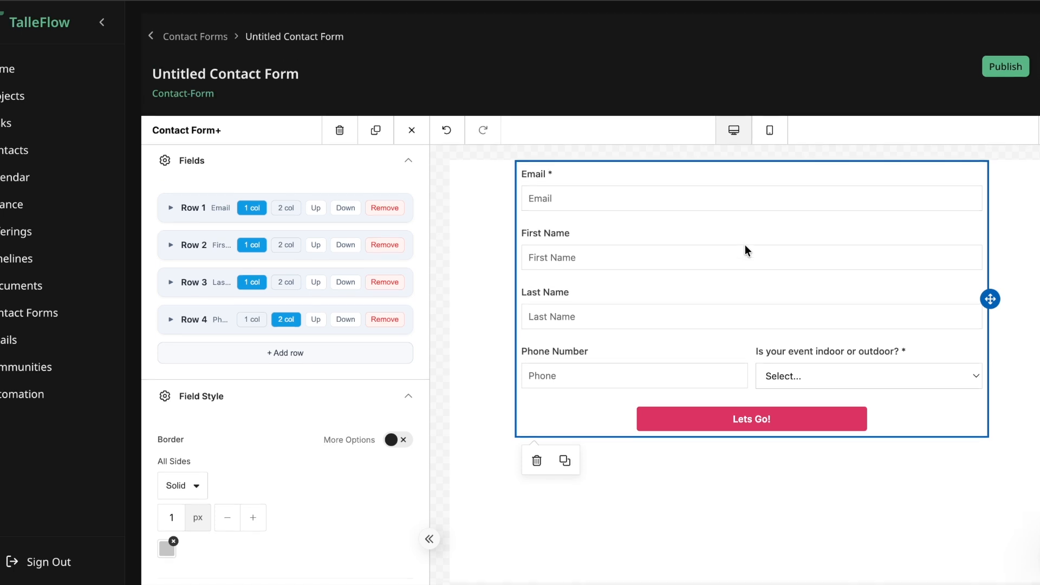
triple_click(256, 121)
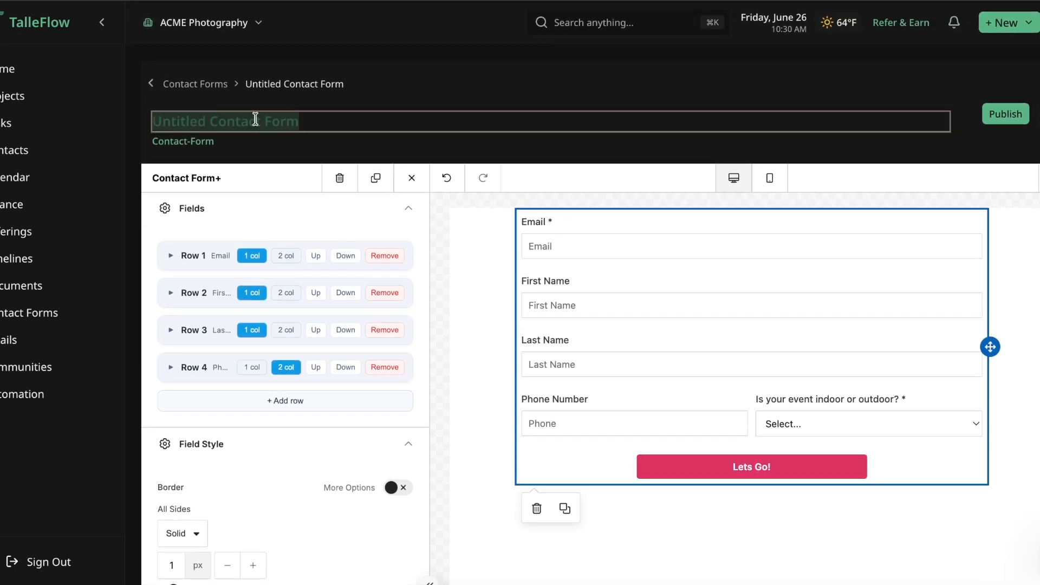
type("Website Lead")
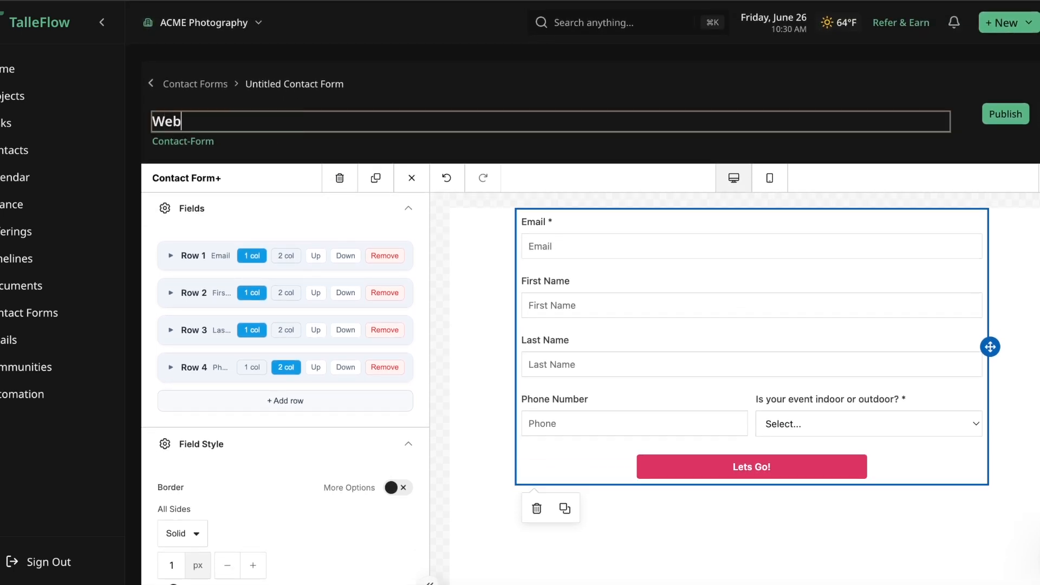
type(" Form")
key("Return")
left_click(1005, 114)
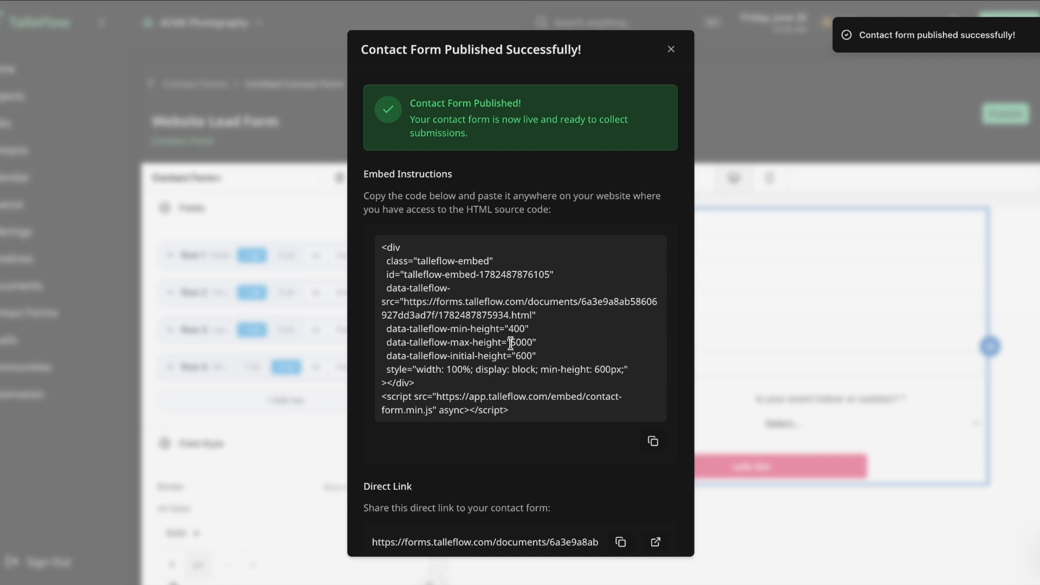
Step: Examine the published form's HTML embed code and its direct link
scroll(541, 292, "down", 1)
left_click_drag(382, 190, 594, 356)
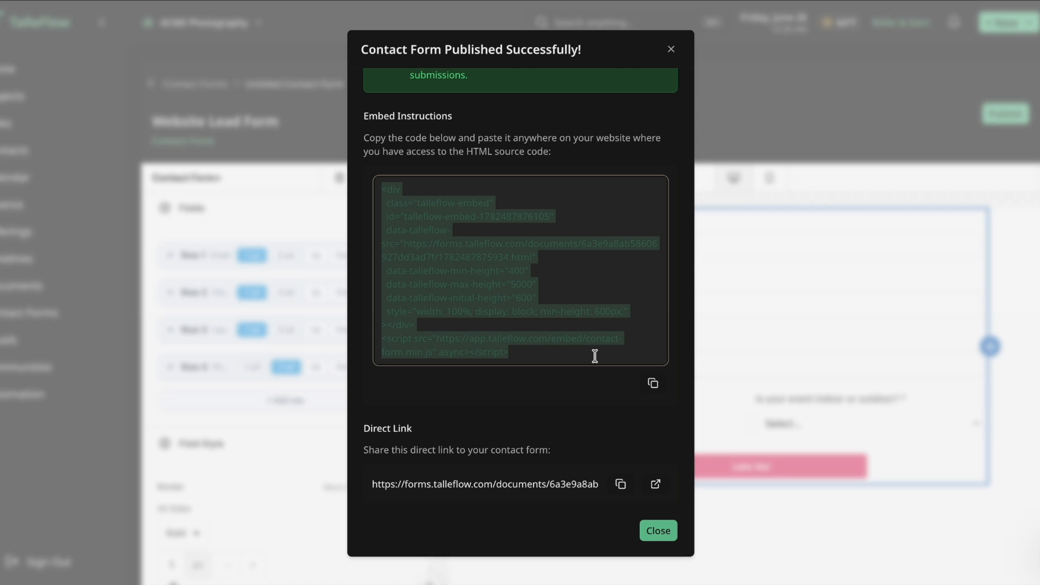
scroll(545, 304, "down", 1)
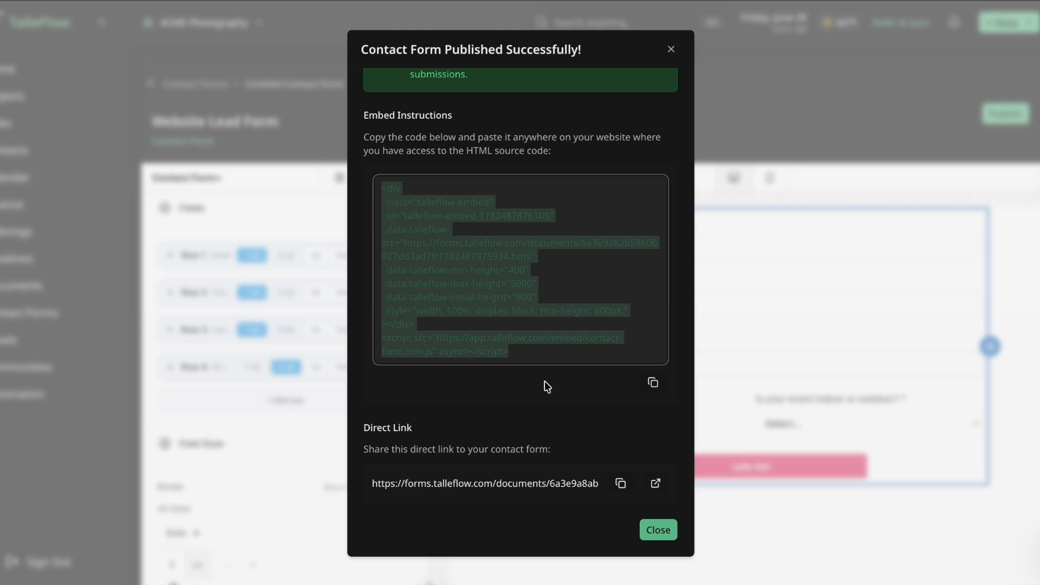
left_click(421, 485)
left_click_drag(376, 484, 590, 482)
left_click(586, 502)
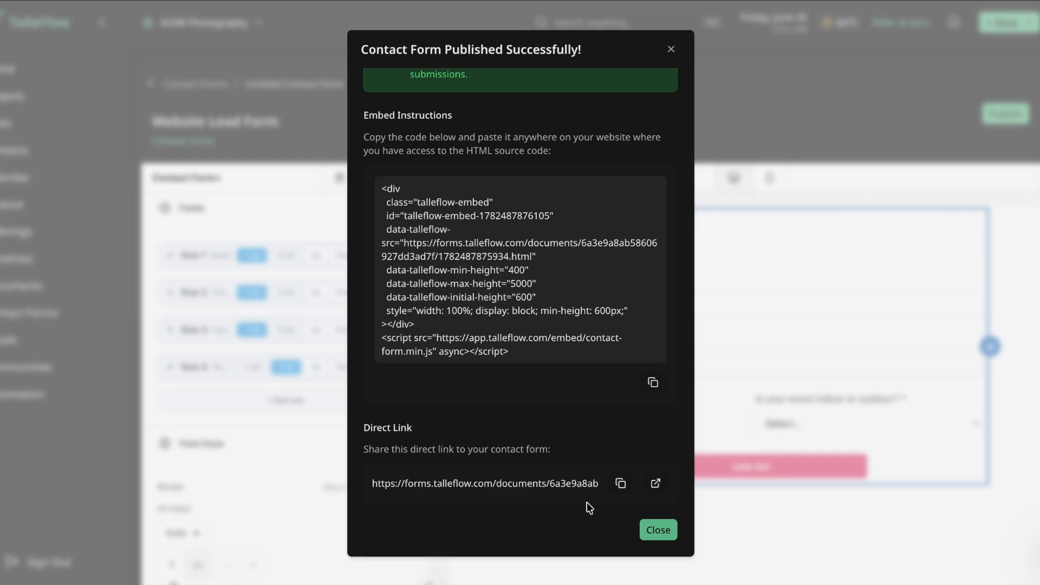